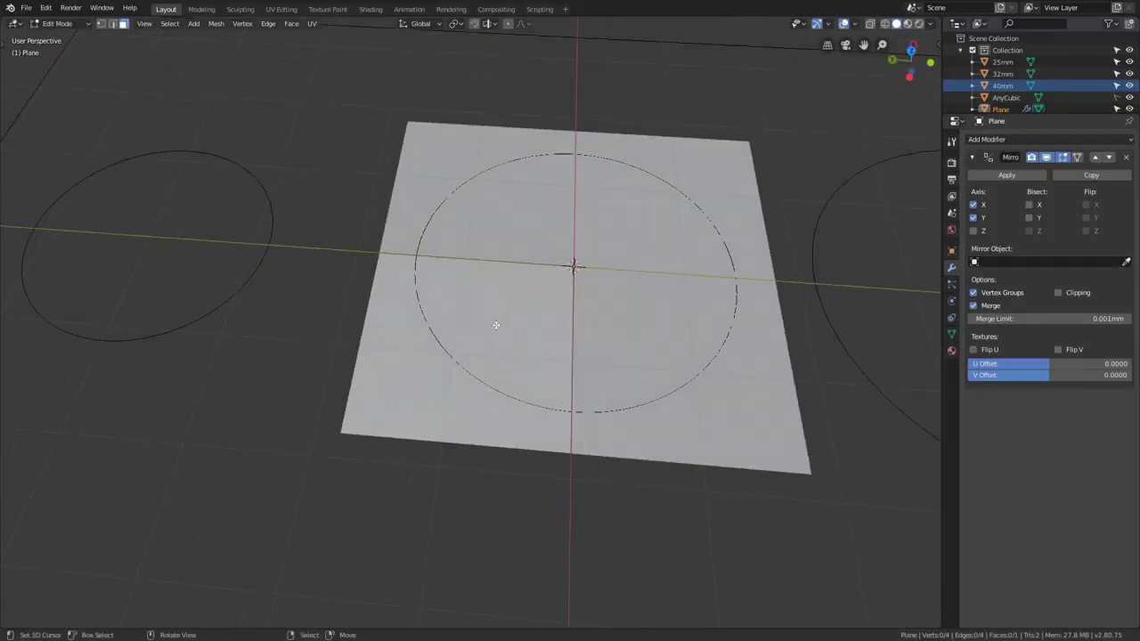
Subdivide the top-left quarter of the plane with a centred edge loop
{"action": "key", "text": "KP_7"}
{"action": "left_click", "coordinate": [418, 277]}
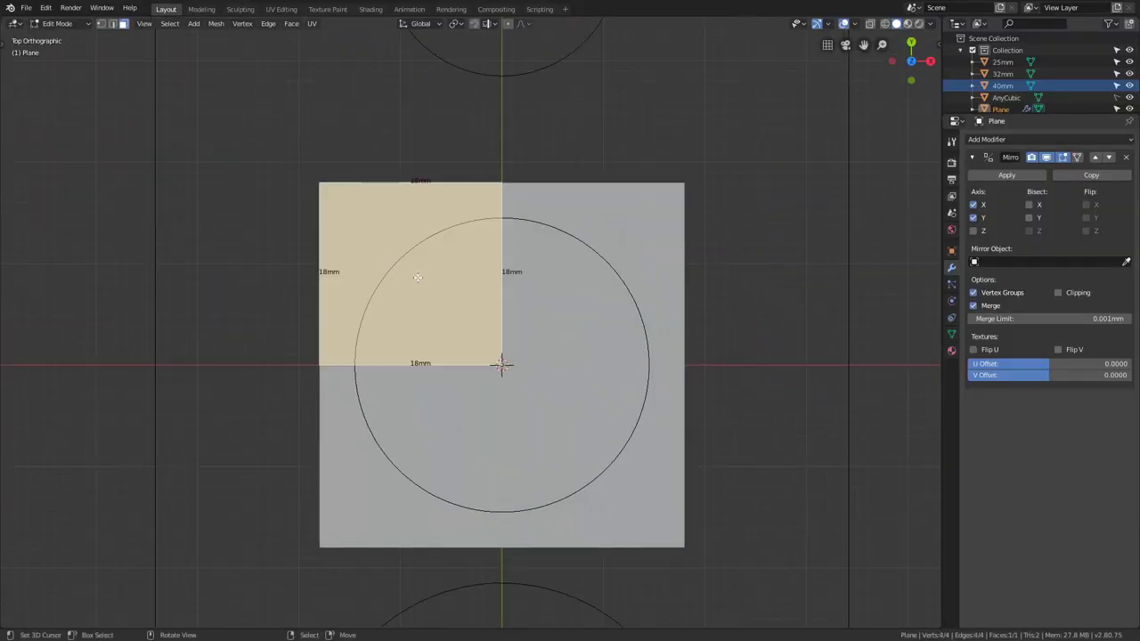
{"action": "key", "text": "ctrl+f"}
{"action": "key", "text": "ctrl+r"}
{"action": "left_click", "coordinate": [491, 270]}
{"action": "right_click", "coordinate": [491, 270]}
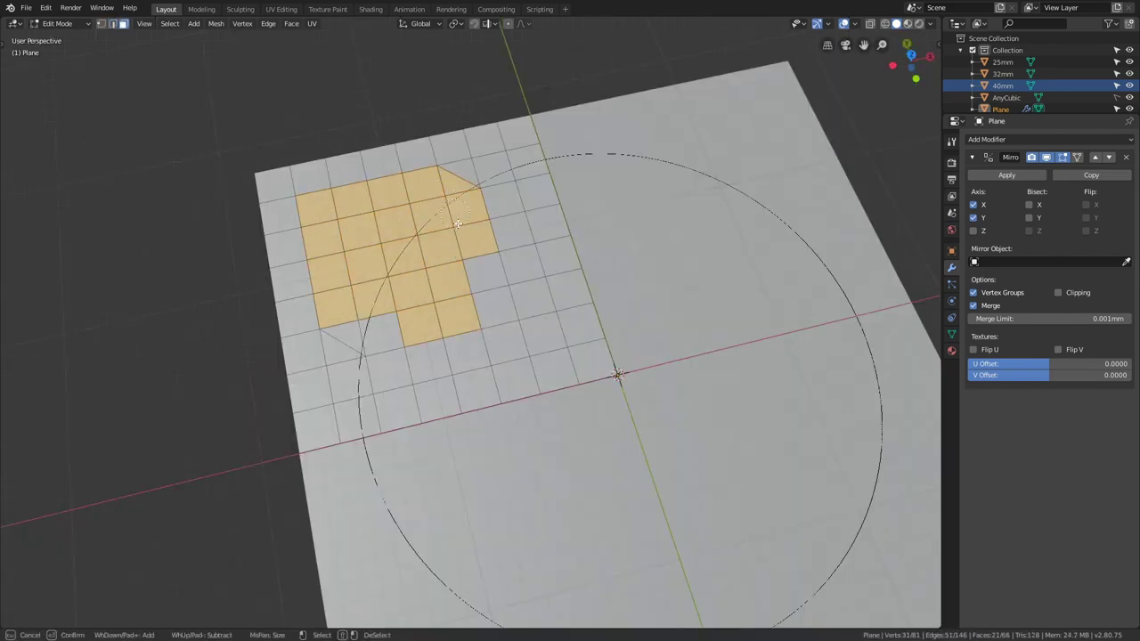
Select the inner grid faces, invert to the rim and extrude it to 1mm median height
{"action": "left_click_drag", "start_coordinate": [457, 224], "coordinate": [419, 378]}
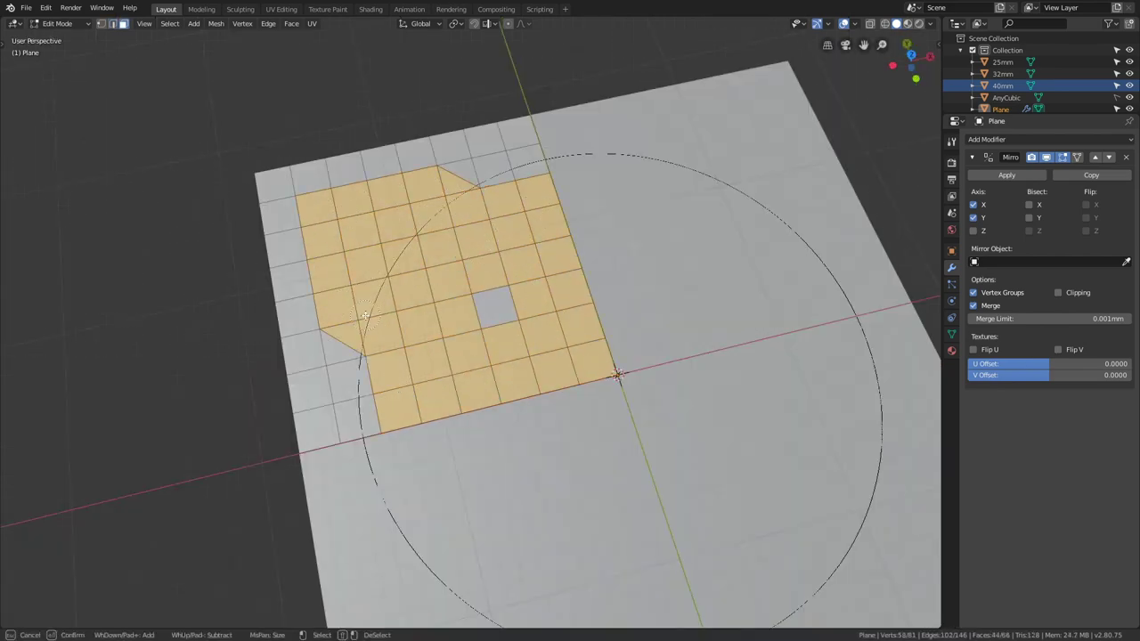
{"action": "key", "text": "Escape"}
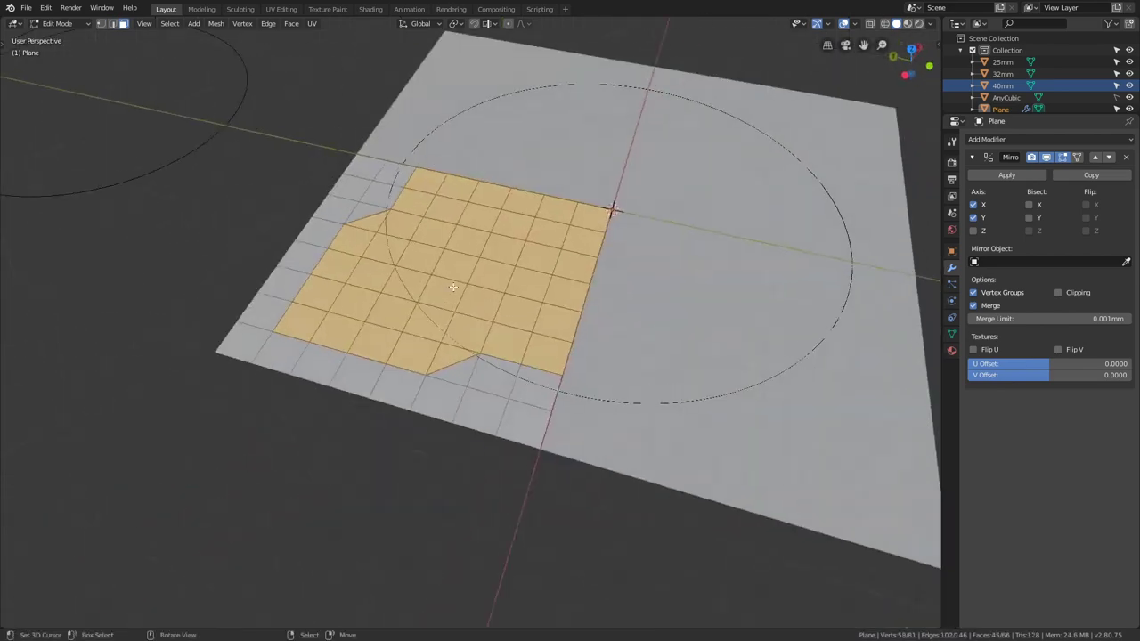
{"action": "key", "text": "ctrl+i"}
{"action": "key", "text": "e"}
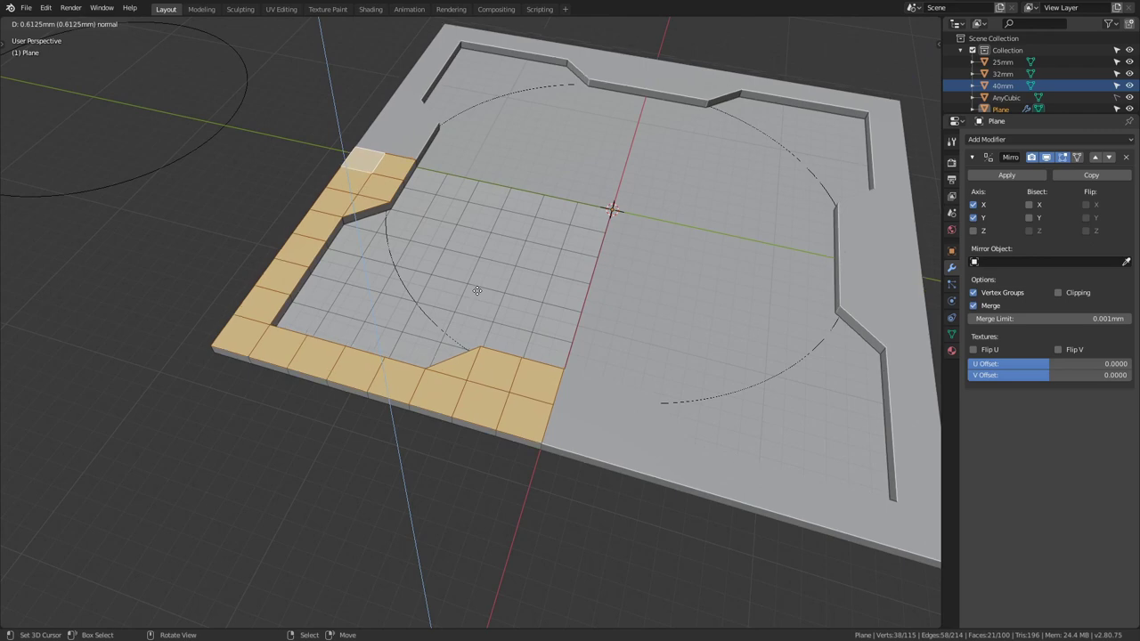
{"action": "left_click", "coordinate": [479, 299]}
{"action": "middle_click_drag", "start_coordinate": [484, 339], "coordinate": [835, 132]}
{"action": "key", "text": "n"}
{"action": "left_click", "coordinate": [865, 92]}
{"action": "type", "text": "1mm"}
{"action": "key", "text": "Return"}
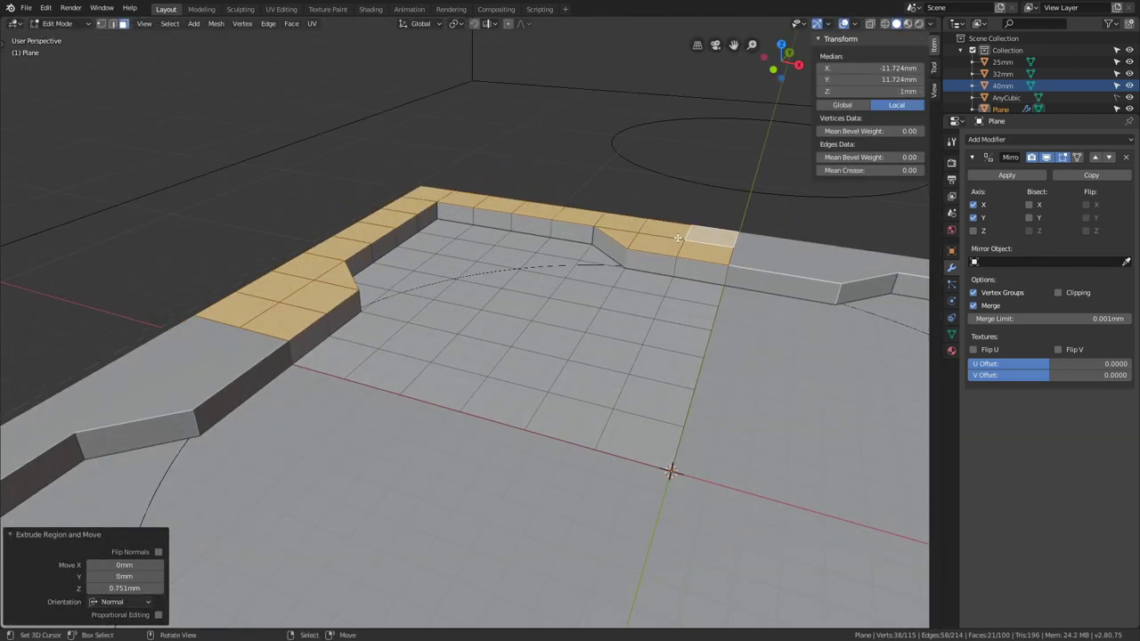
Add a new square plane at the centre, seen from top view
{"action": "key", "text": "KP_7"}
{"action": "key", "text": "shift+a"}
{"action": "left_click", "coordinate": [590, 374]}
Scale the new plane to 0.246 and rotate it 45° into a diamond
{"action": "key", "text": "s"}
{"action": "left_click", "coordinate": [590, 373]}
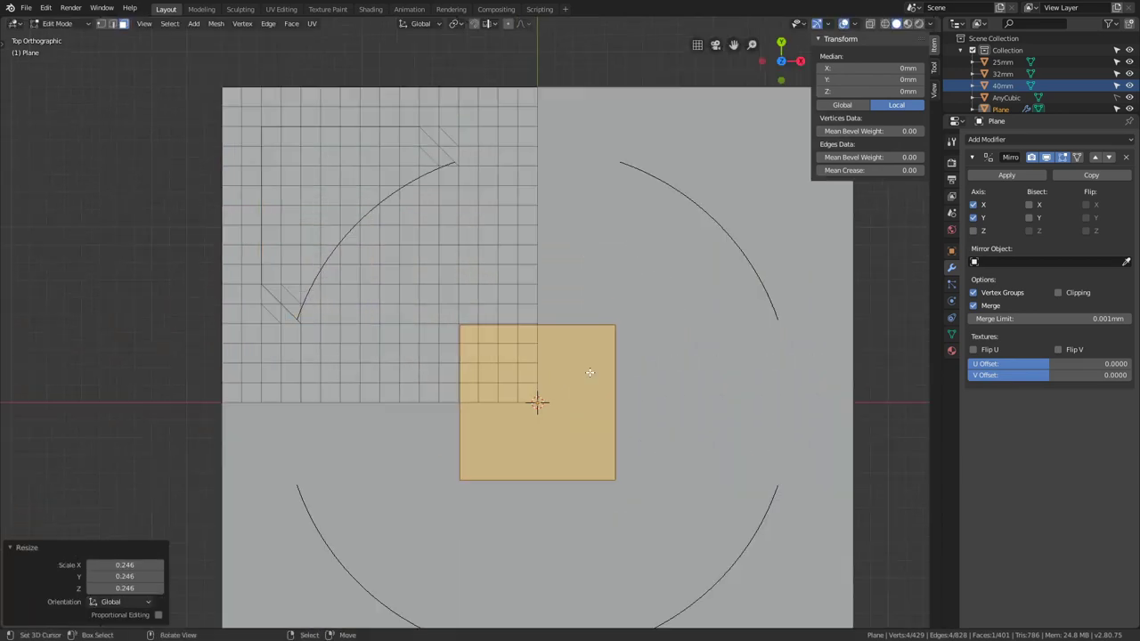
{"action": "type", "text": "r45"}
{"action": "key", "text": "Return"}
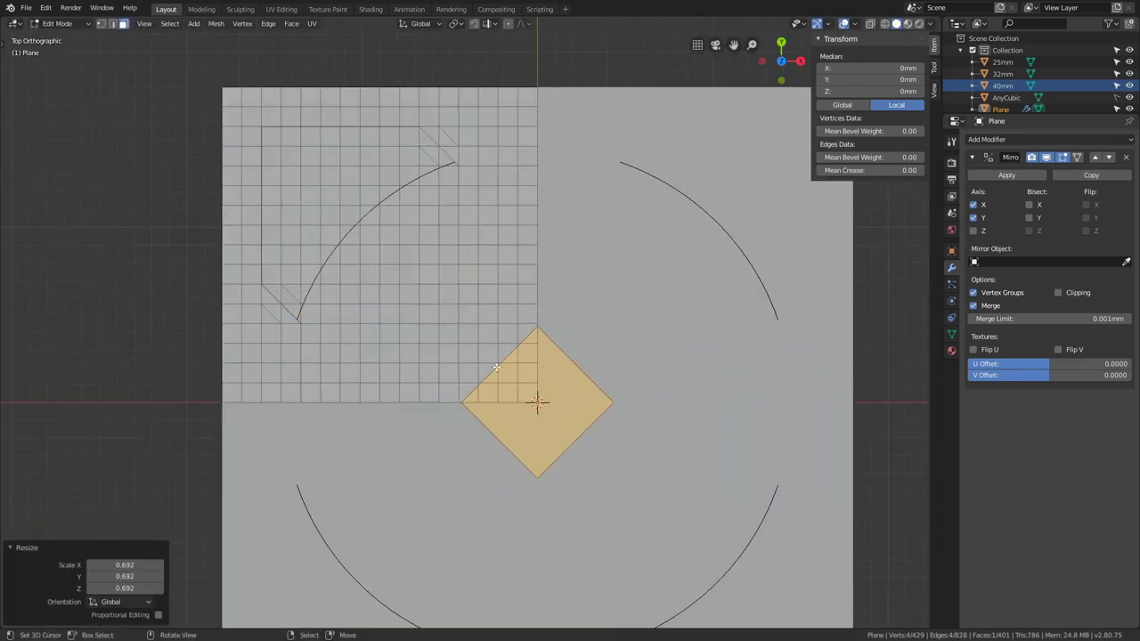
{"action": "key", "text": "alt+a"}
Extrude the diamond into a raised block with cross arms, moving an arm edge 2.25mm on Y
{"action": "middle_click_drag", "start_coordinate": [542, 374], "coordinate": [598, 314]}
{"action": "key", "text": "e"}
{"action": "left_click", "coordinate": [593, 325]}
{"action": "key", "text": "e"}
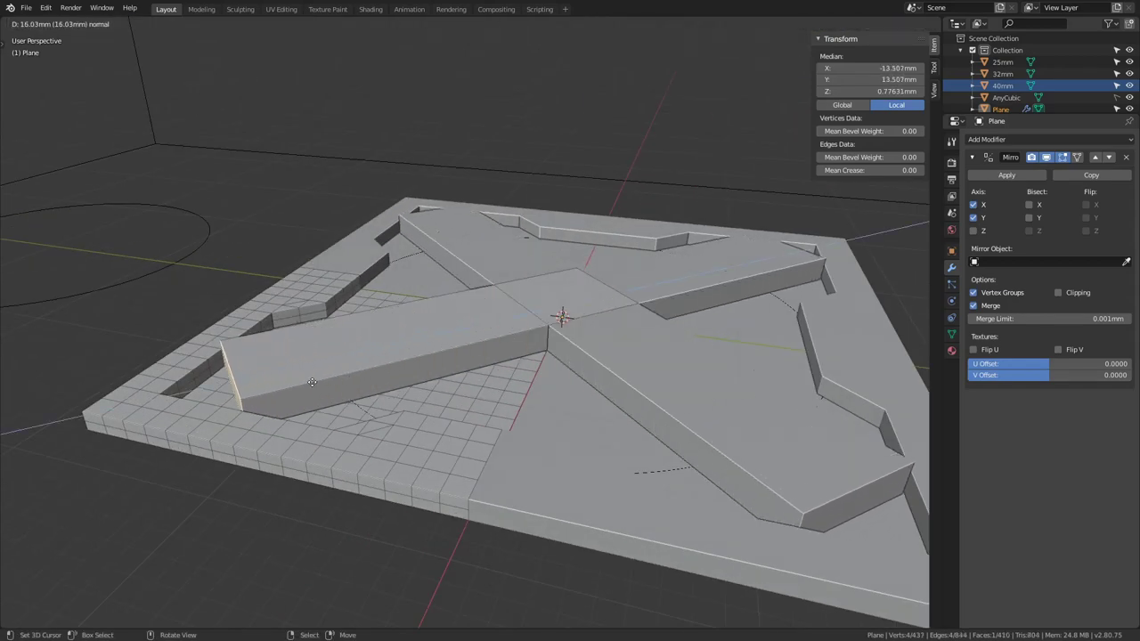
{"action": "left_click", "coordinate": [285, 374]}
{"action": "middle_click_drag", "start_coordinate": [285, 374], "coordinate": [450, 420]}
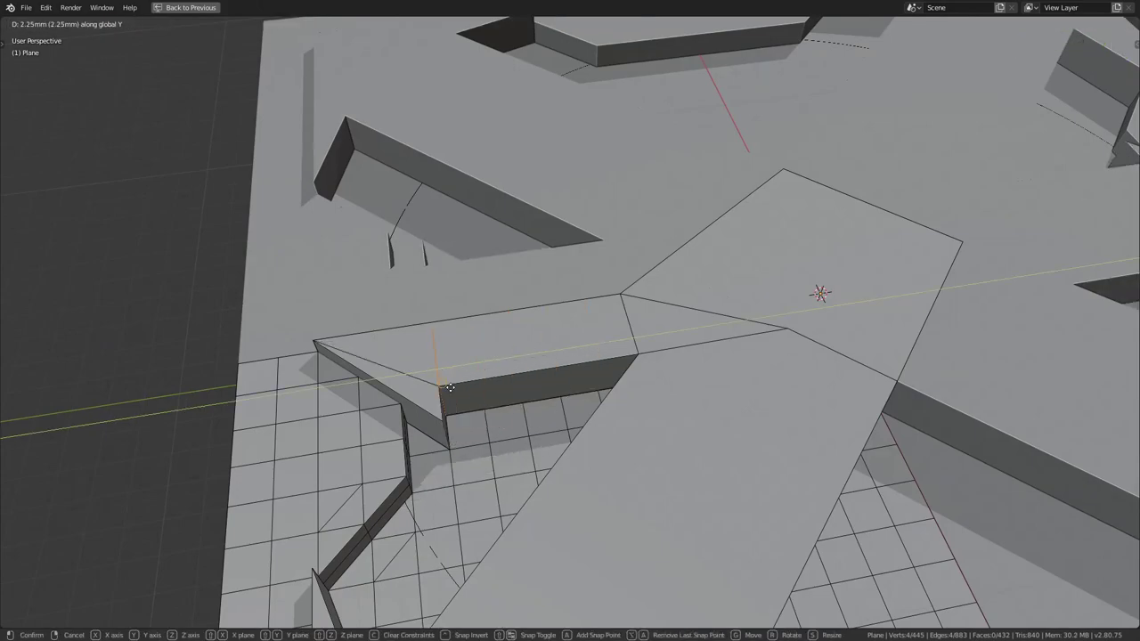
{"action": "left_click", "coordinate": [450, 388]}
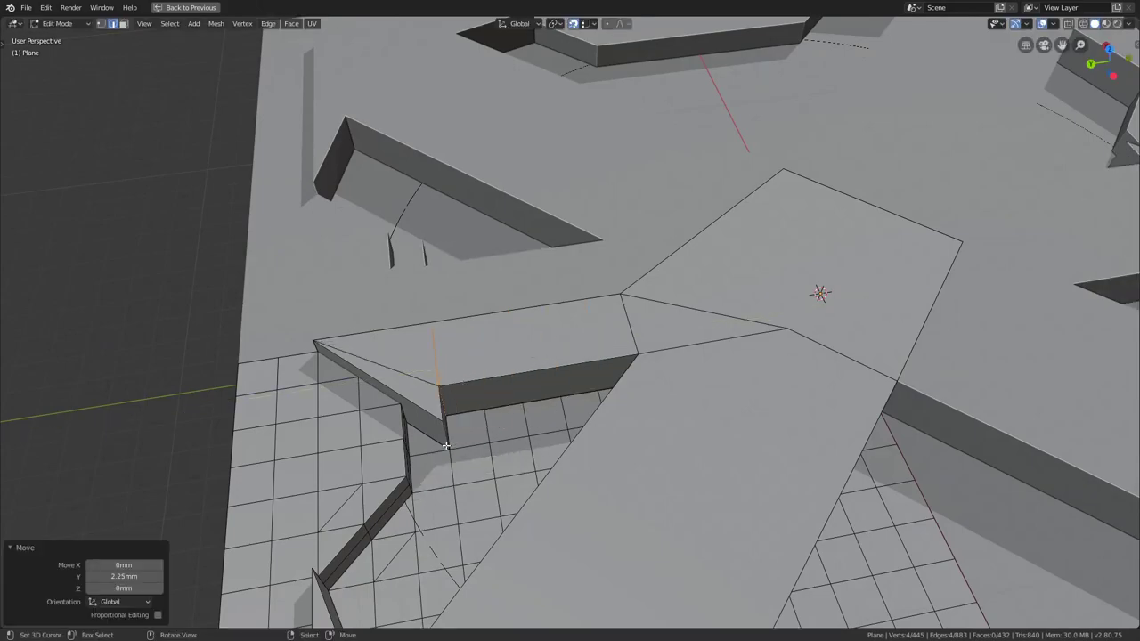
Move the arm edge -1.13mm to adjust the cross arm end
{"action": "key", "text": "g"}
{"action": "left_click", "coordinate": [487, 474]}
{"action": "middle_click_drag", "start_coordinate": [487, 474], "coordinate": [437, 338]}
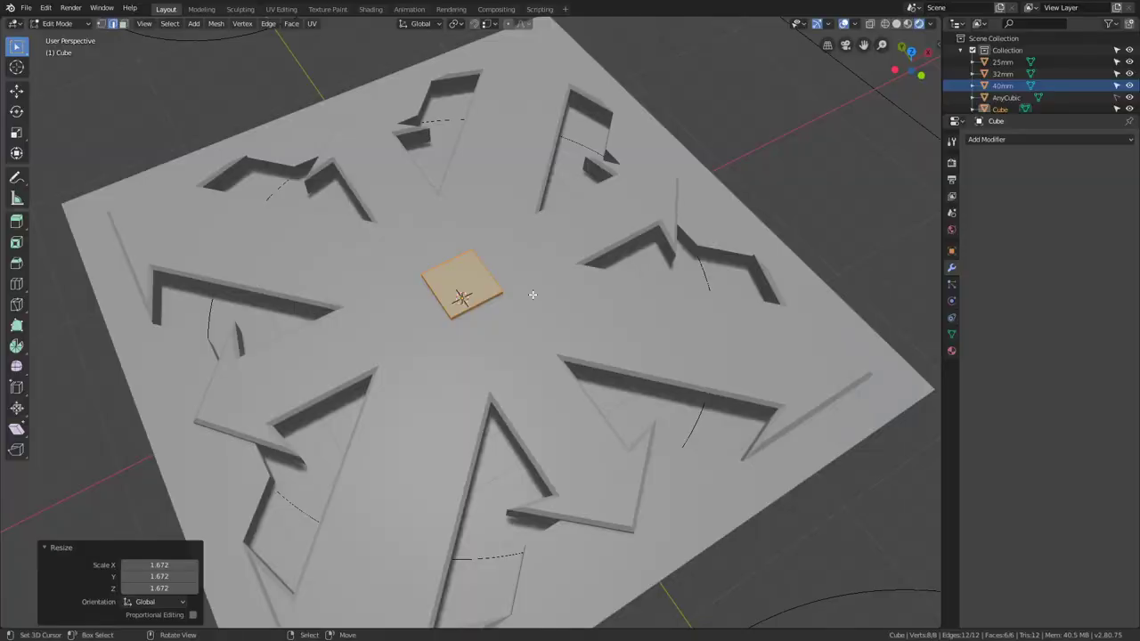
Widen the cube horizontally to 5.131, then by a further 1.134, keeping its height
{"action": "key", "text": "s"}
{"action": "key", "text": "shift+z"}
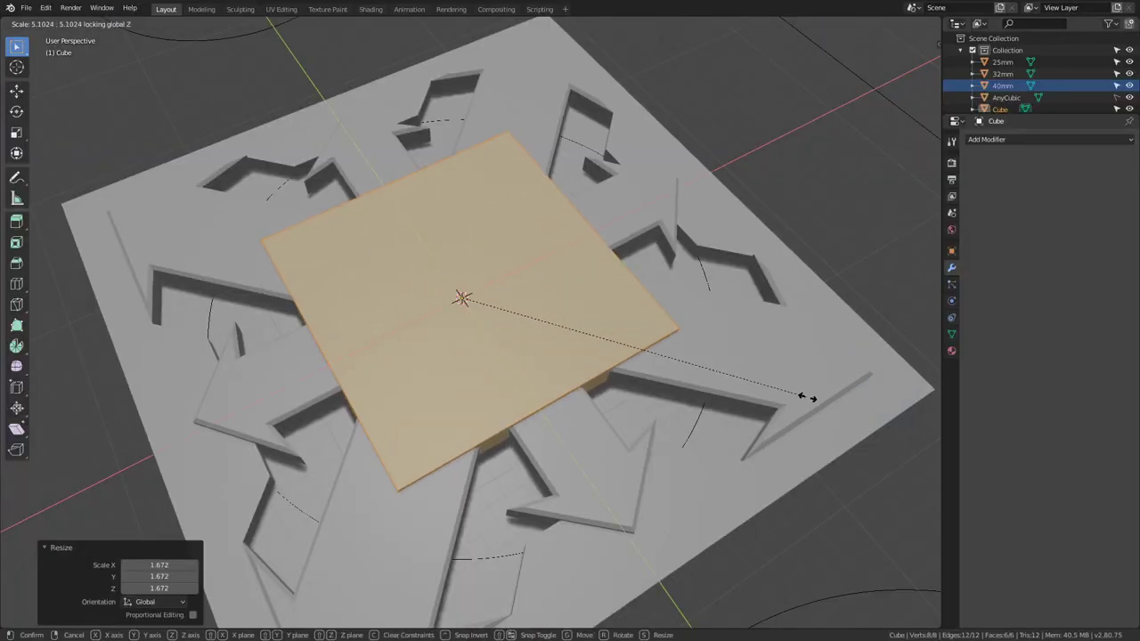
{"action": "left_click", "coordinate": [808, 392]}
{"action": "middle_click_drag", "start_coordinate": [809, 393], "coordinate": [476, 296]}
{"action": "key", "text": "s"}
{"action": "key", "text": "shift+z"}
{"action": "left_click", "coordinate": [530, 378]}
Inset the block's top face to leave a bordered frame
{"action": "left_click", "coordinate": [475, 310]}
{"action": "key", "text": "i"}
{"action": "key", "text": "KP_7"}
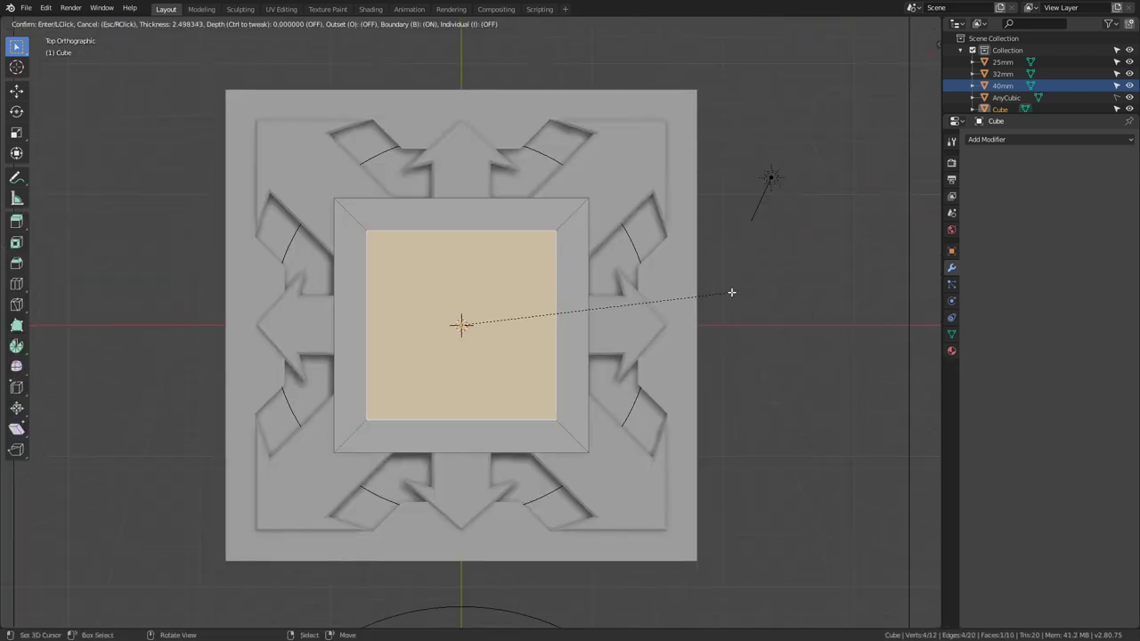
{"action": "left_click", "coordinate": [742, 291]}
{"action": "left_click", "coordinate": [461, 443]}
{"action": "key", "text": "alt+a"}
{"action": "middle_click_drag", "start_coordinate": [560, 383], "coordinate": [699, 266], "text": "shift"}
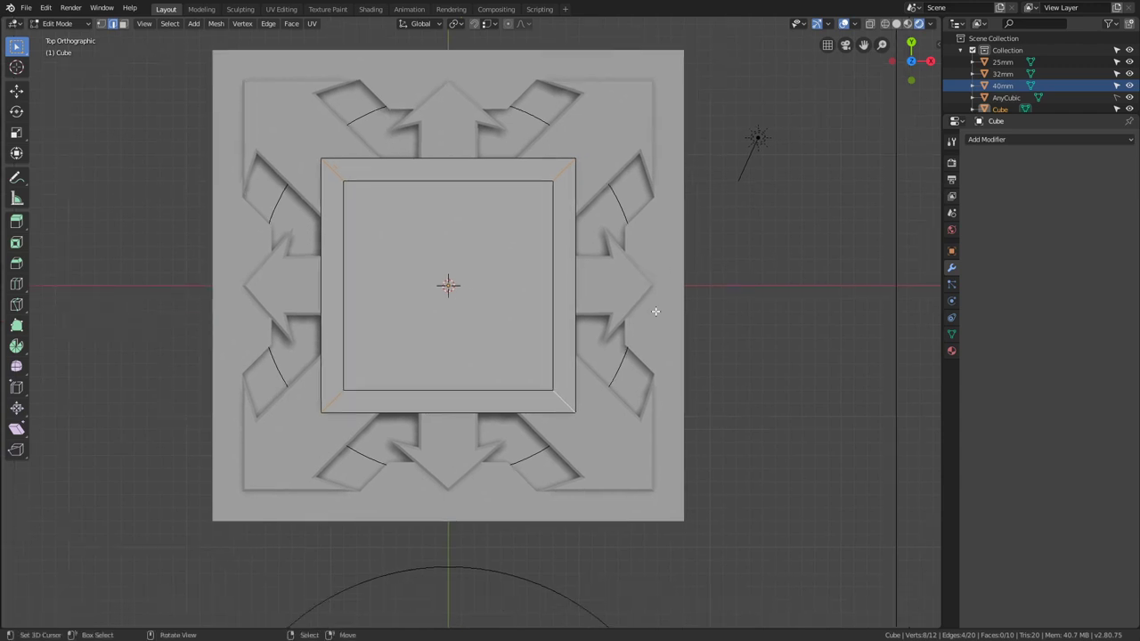
Add a cylinder to the scene in Object Mode
{"action": "left_click", "coordinate": [422, 400]}
{"action": "key", "text": "ctrl+z"}
{"action": "key", "text": "Tab"}
{"action": "key", "text": "shift+a"}
{"action": "mouse_move", "coordinate": [530, 283]}
{"action": "left_click", "coordinate": [602, 343]}
{"action": "middle_click_drag", "start_coordinate": [454, 313], "coordinate": [515, 349]}
Reveal hidden faces and select the seam-bounded checker faces with Select Linked
{"action": "key", "text": "ctrl+z"}
{"action": "key", "text": "alt+h"}
{"action": "key", "text": "alt+a"}
{"action": "scroll", "coordinate": [570, 338], "scroll_direction": "up", "scroll_amount": 5}
{"action": "key", "text": "ctrl+l"}
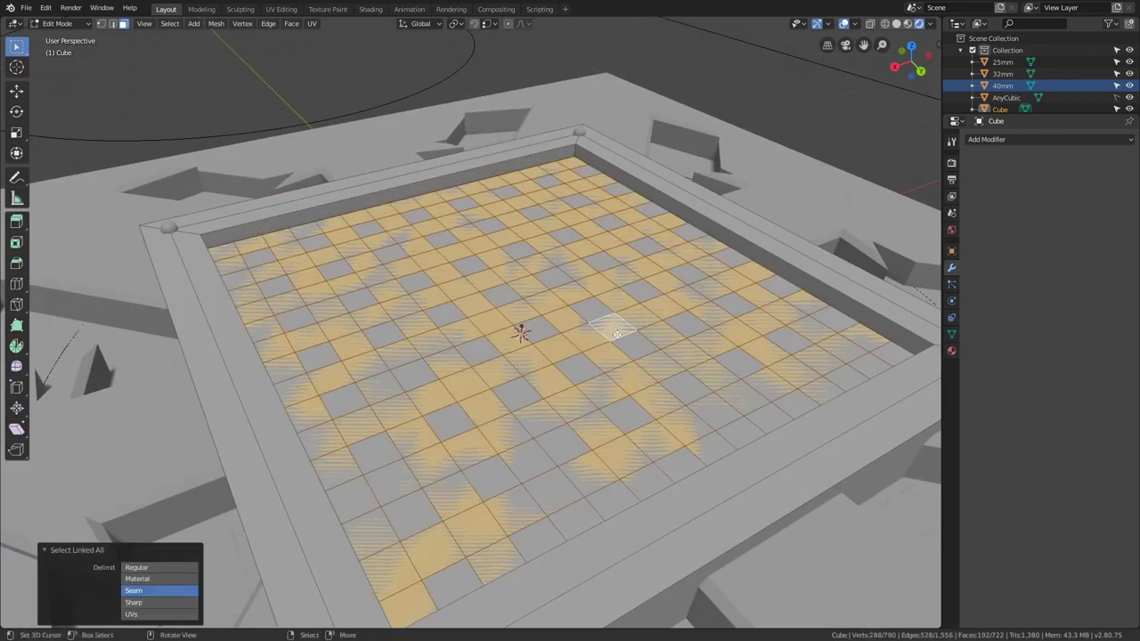
Extrude the checker faces into raised tiles on the centre panel
{"action": "key", "text": "e"}
{"action": "left_click", "coordinate": [642, 367]}
{"action": "key", "text": "ctrl+z"}
{"action": "key", "text": "e"}
{"action": "left_click", "coordinate": [646, 369]}
{"action": "left_click", "coordinate": [585, 326]}
{"action": "left_click", "coordinate": [587, 328], "text": "alt"}
{"action": "middle_click_drag", "start_coordinate": [588, 328], "coordinate": [564, 312]}
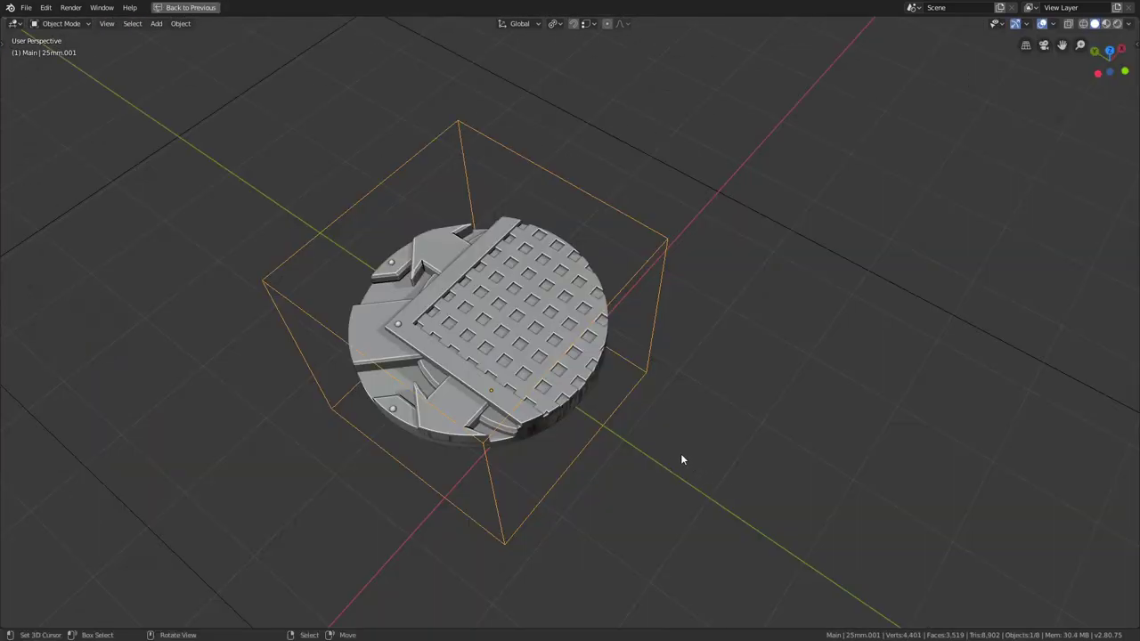
Move the topper 2.57mm on X, -1.81mm on Y and 0.819mm on Z, cancelling a trial rotation
{"action": "mouse_move", "coordinate": [622, 424]}
{"action": "middle_mouse_down"}
{"action": "mouse_move", "coordinate": [633, 427]}
{"action": "mouse_move", "coordinate": [630, 416]}
{"action": "middle_mouse_up"}
{"action": "key", "text": "g"}
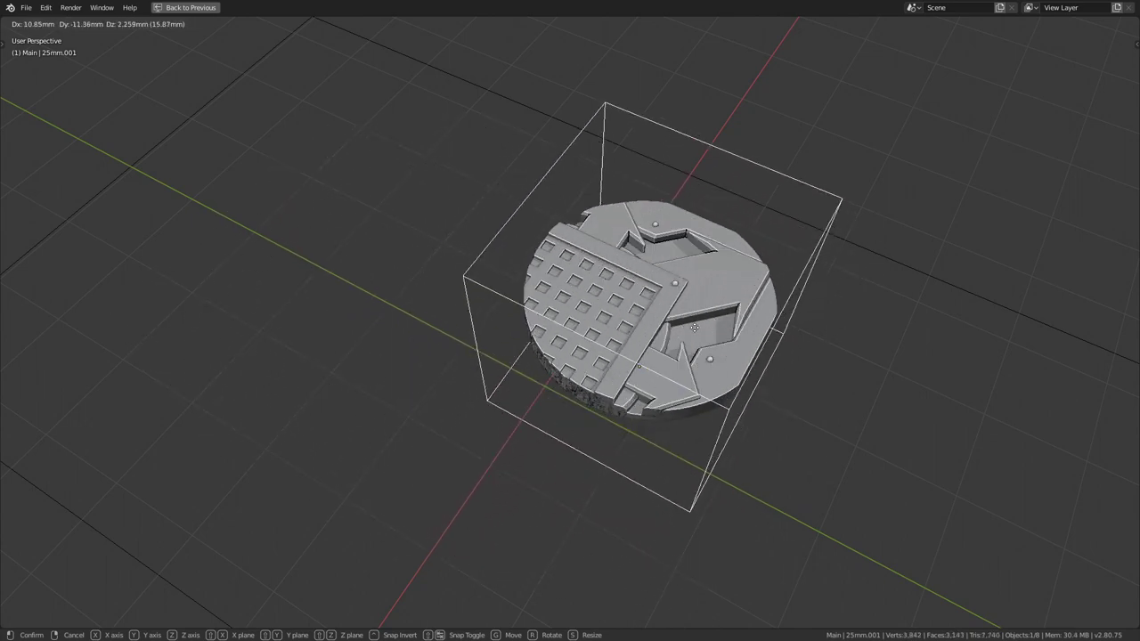
{"action": "left_click", "coordinate": [580, 356]}
{"action": "middle_click_drag", "start_coordinate": [677, 396], "coordinate": [726, 353]}
{"action": "key", "text": "r"}
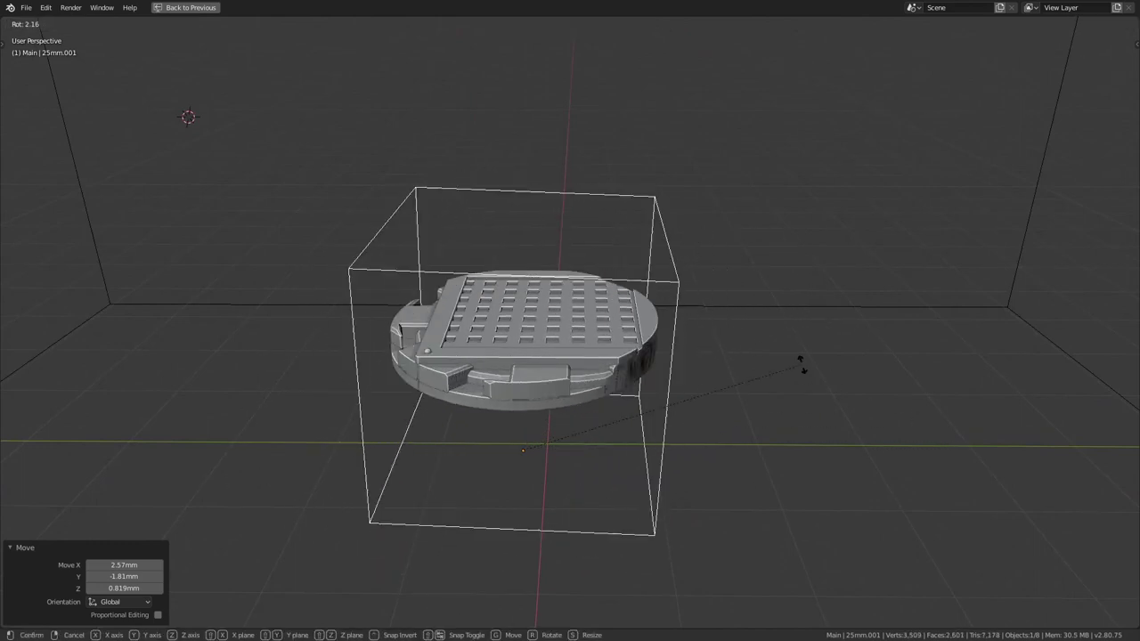
{"action": "right_click", "coordinate": [801, 364]}
{"action": "middle_click_drag", "start_coordinate": [732, 302], "coordinate": [659, 324]}
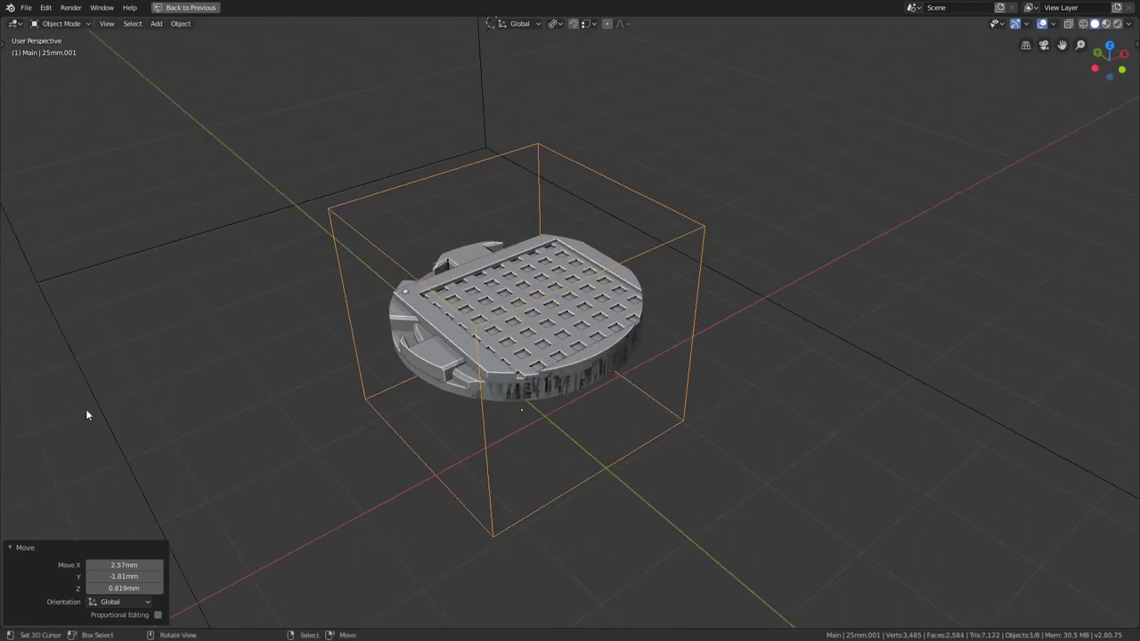